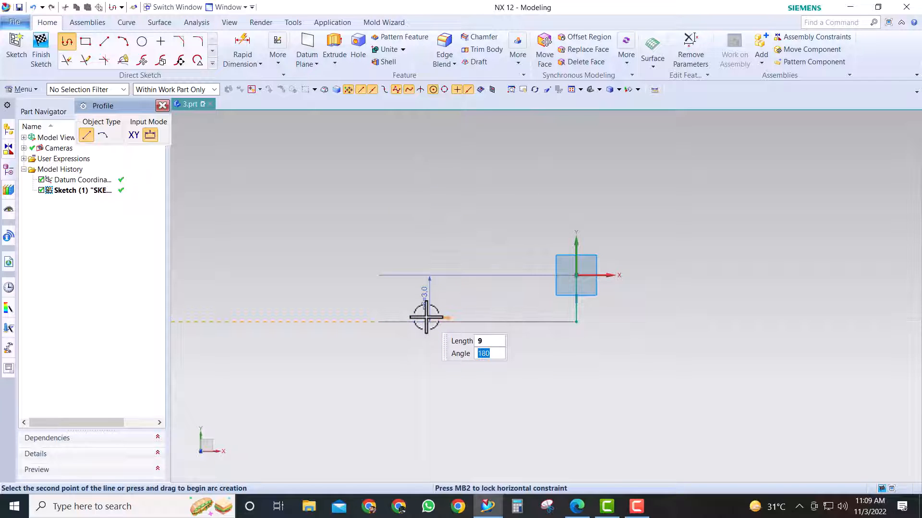
Step: Draw the profile's 9 mm base, 7 mm vertical side and 3 mm top line, close it diagonally at the origin, and finish the sketch
key("Return")
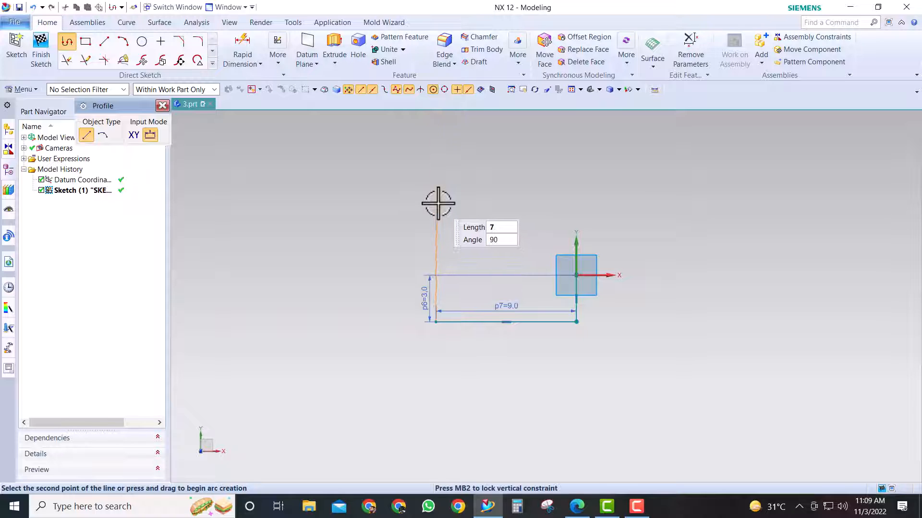
key("Return")
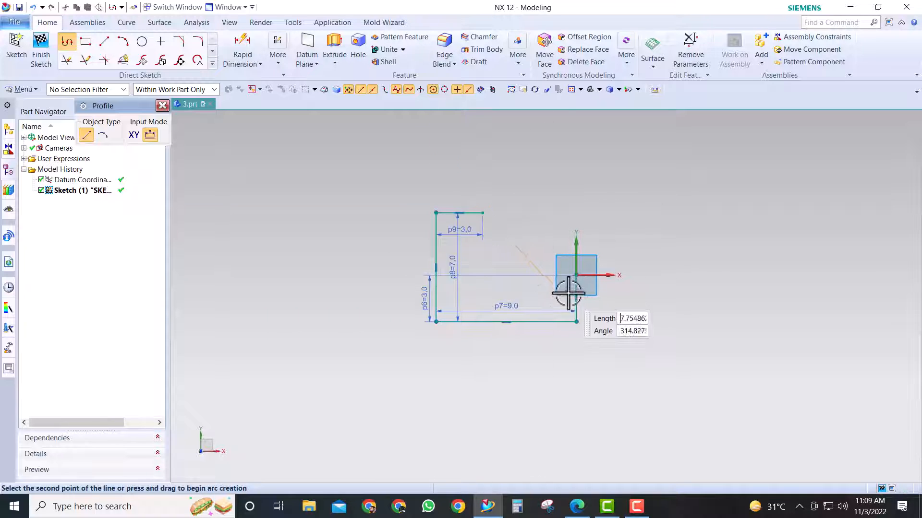
left_click(576, 278)
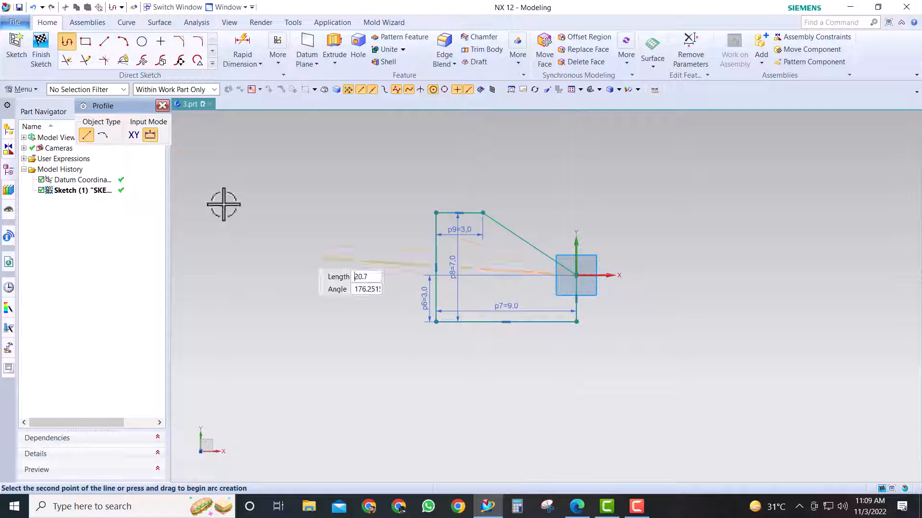
left_click(40, 51)
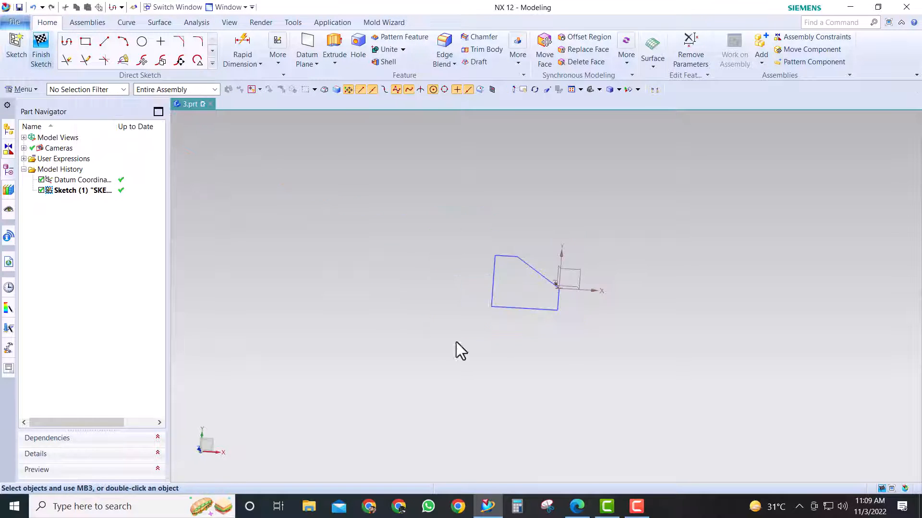
Step: Extrude the closed five-sided profile 5 mm as a solid body and hide its sketch
mouse_move(520, 288)
middle_mouse_down()
mouse_move(557, 313)
mouse_move(554, 280)
mouse_move(514, 291)
mouse_move(510, 304)
mouse_move(539, 304)
middle_mouse_up()
left_click(145, 42)
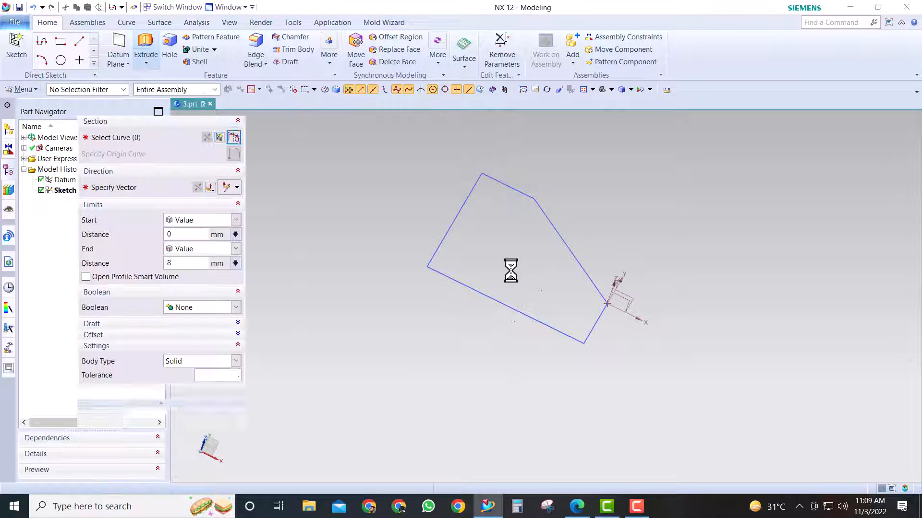
left_click(486, 272)
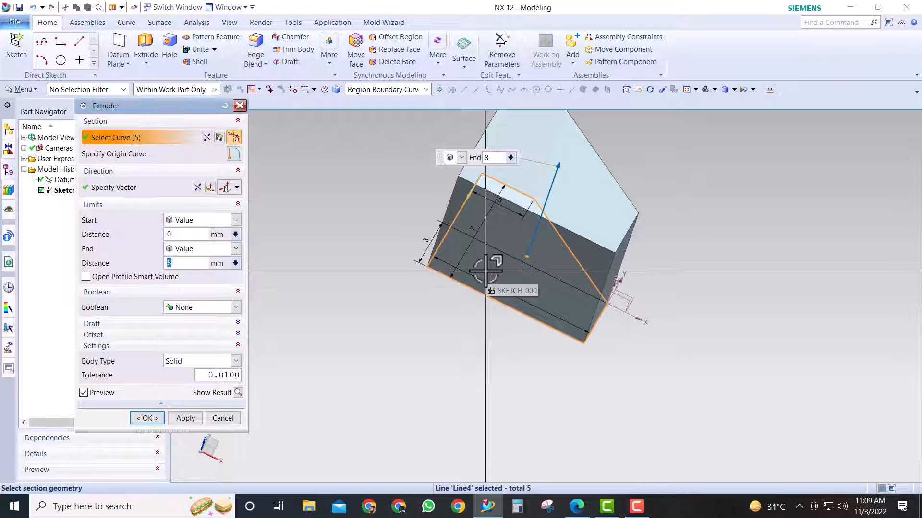
key("Return")
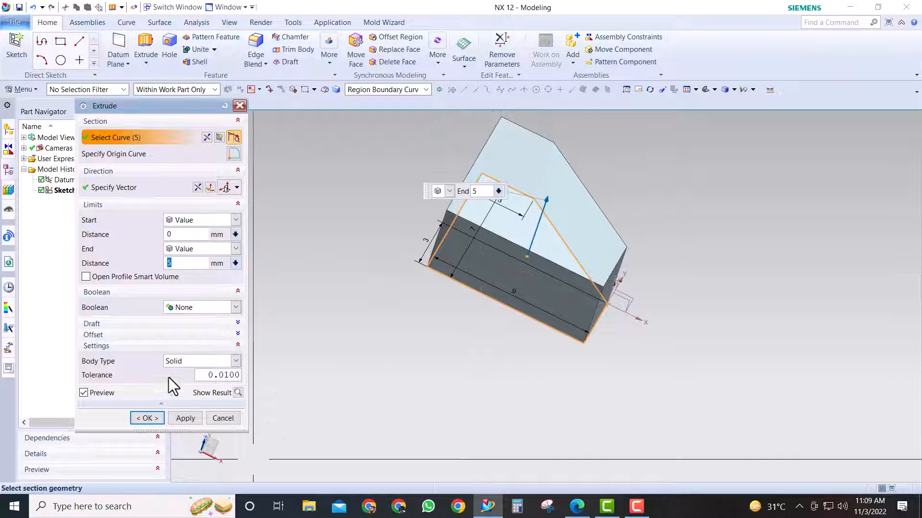
left_click(161, 419)
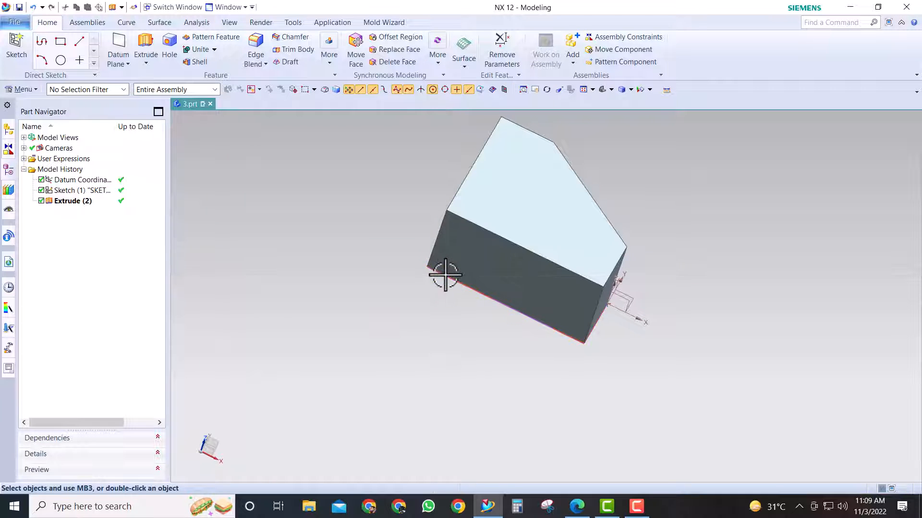
right_click(487, 182)
left_click(528, 50)
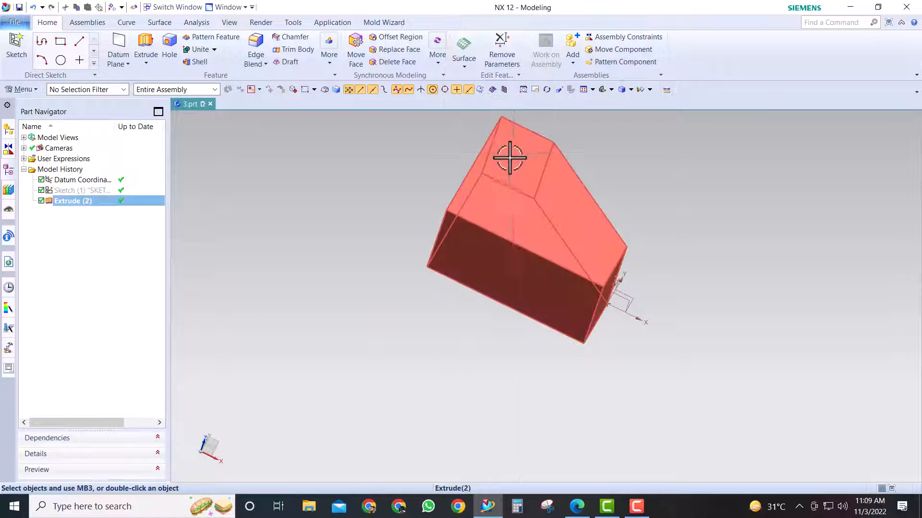
Step: Create a new sketch on the block's small rectangular end face next to the origin
mouse_move(508, 154)
middle_mouse_down()
mouse_move(481, 135)
mouse_move(475, 182)
middle_mouse_up()
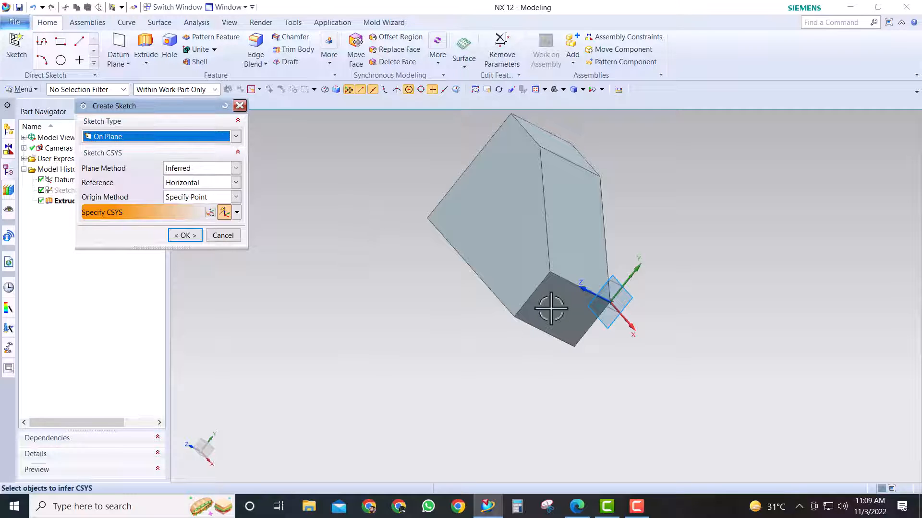
left_click(550, 309)
left_click(184, 235)
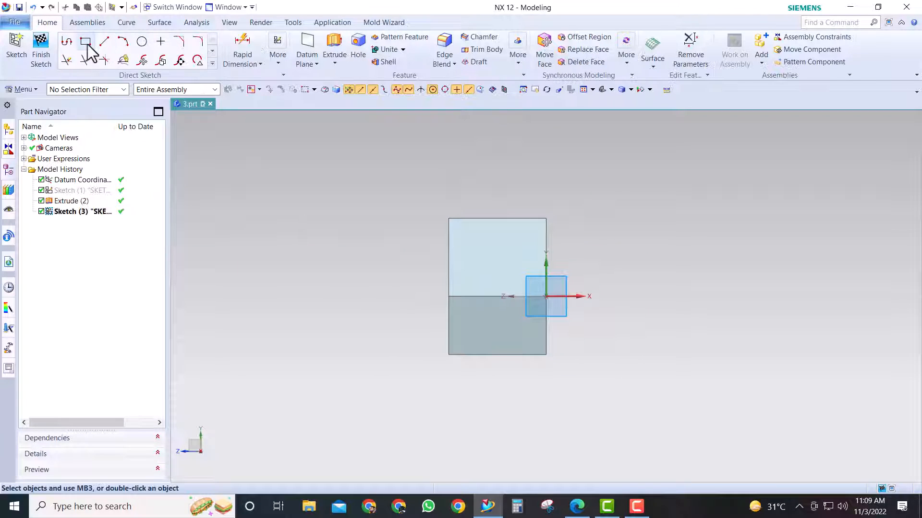
Step: Draw a rectangle about 3.1 mm wide and 5.8 mm high, starting on the top edge of the block's outline
left_click(86, 43)
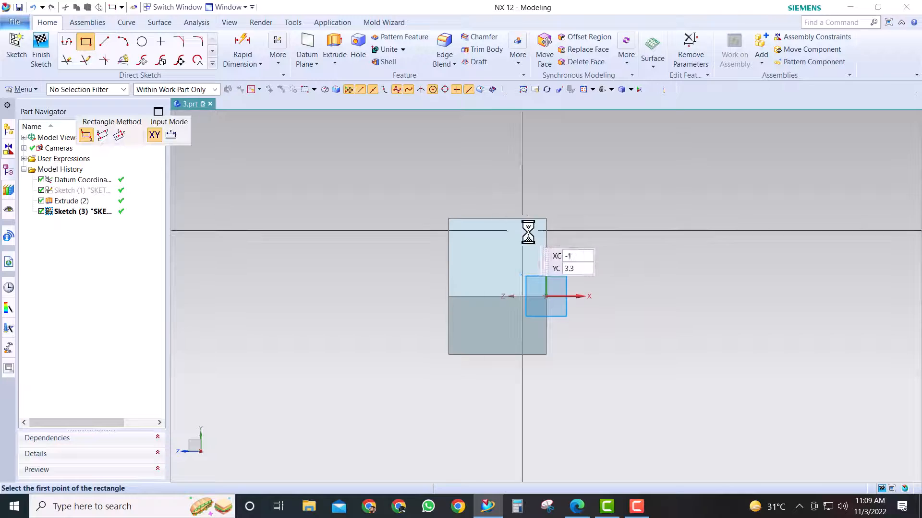
left_click(470, 220)
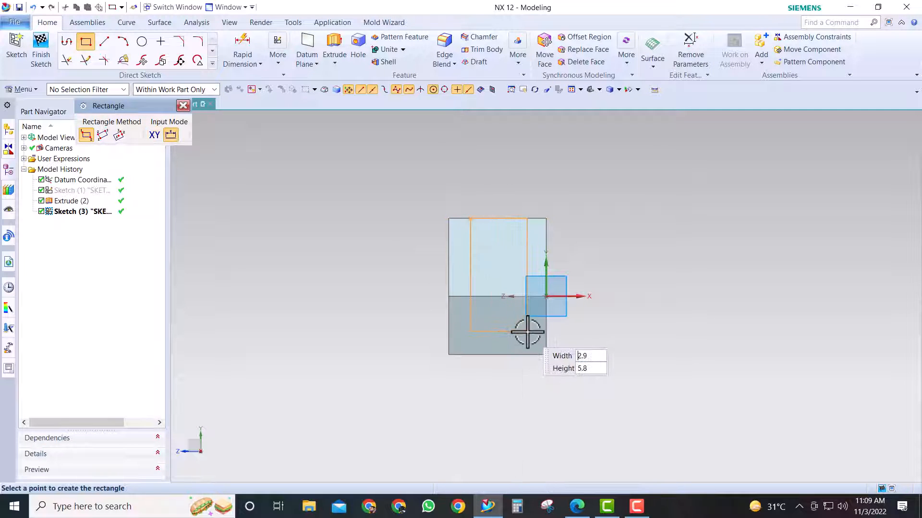
key("Escape")
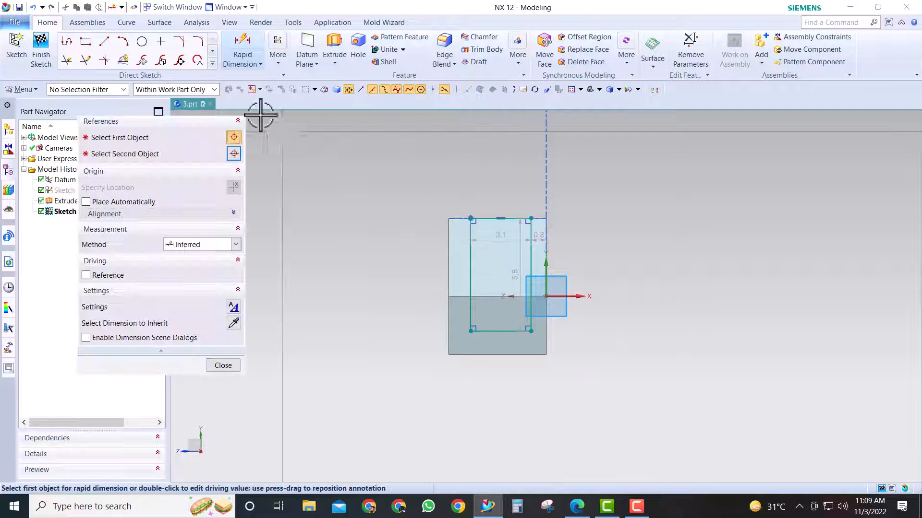
left_click(242, 109)
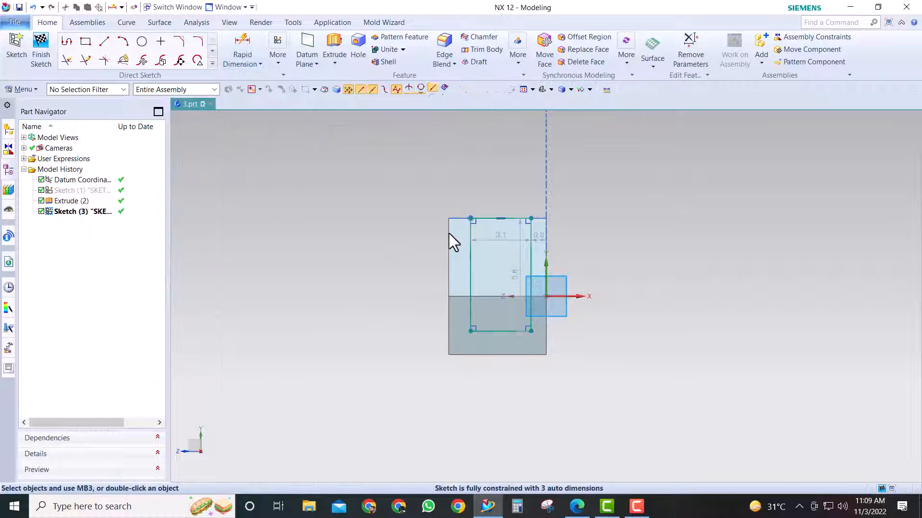
Step: Set the rectangle's width to 3 mm and its height to 5 mm
double_click(494, 239)
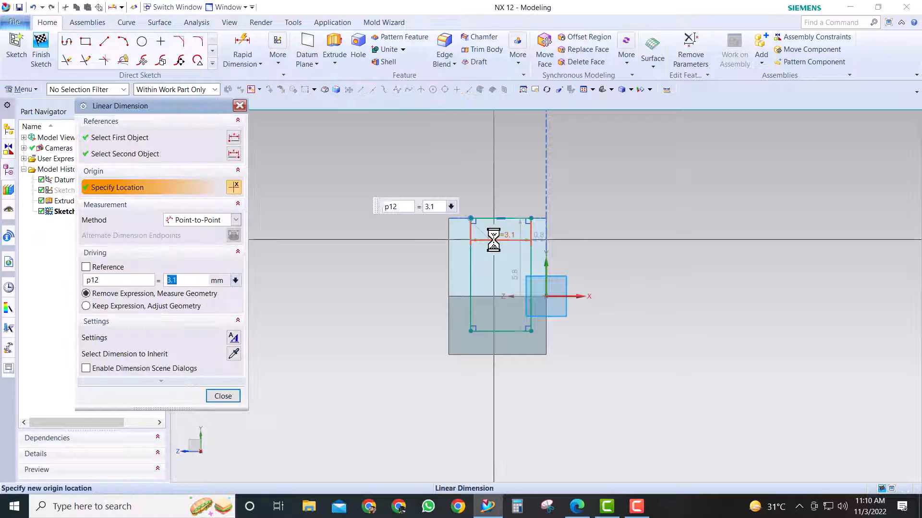
type("3")
key("Return")
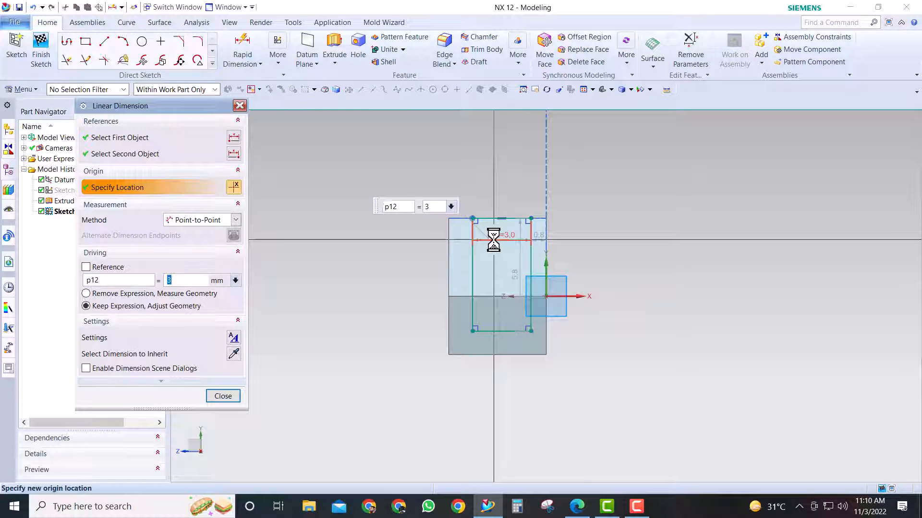
double_click(521, 288)
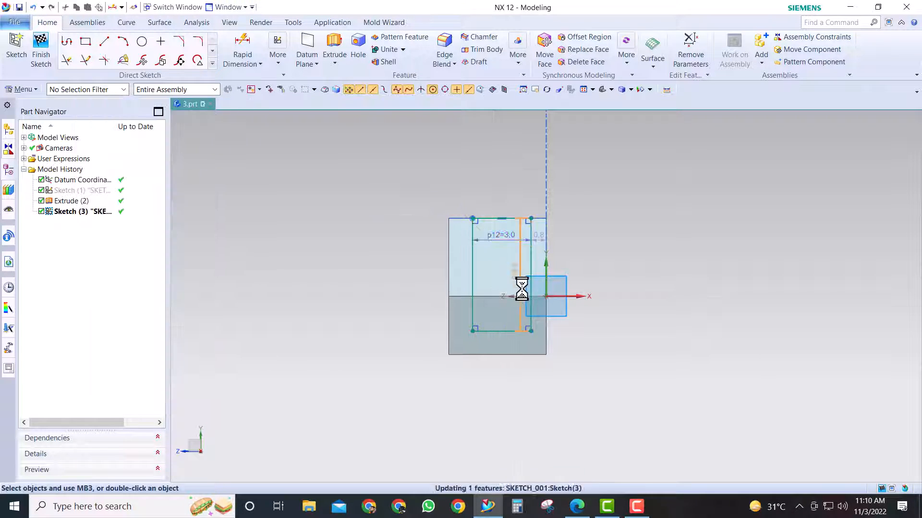
type("5")
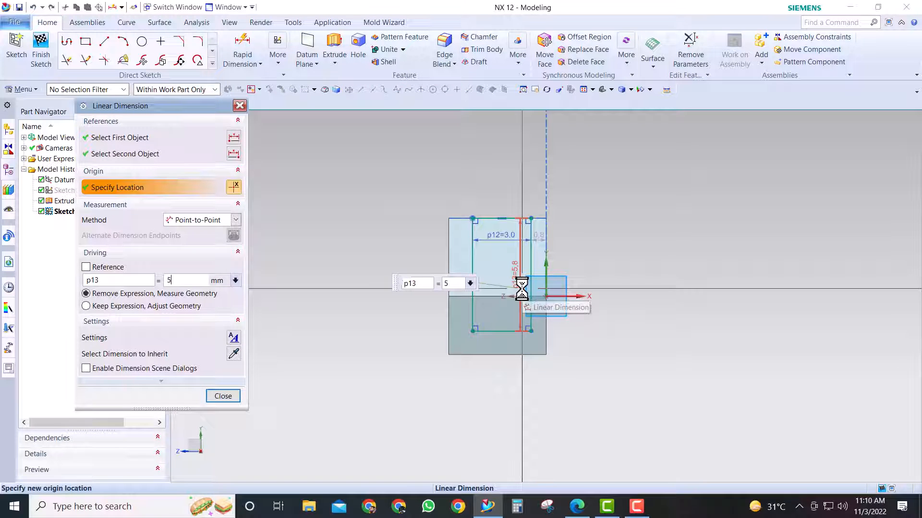
key("Return")
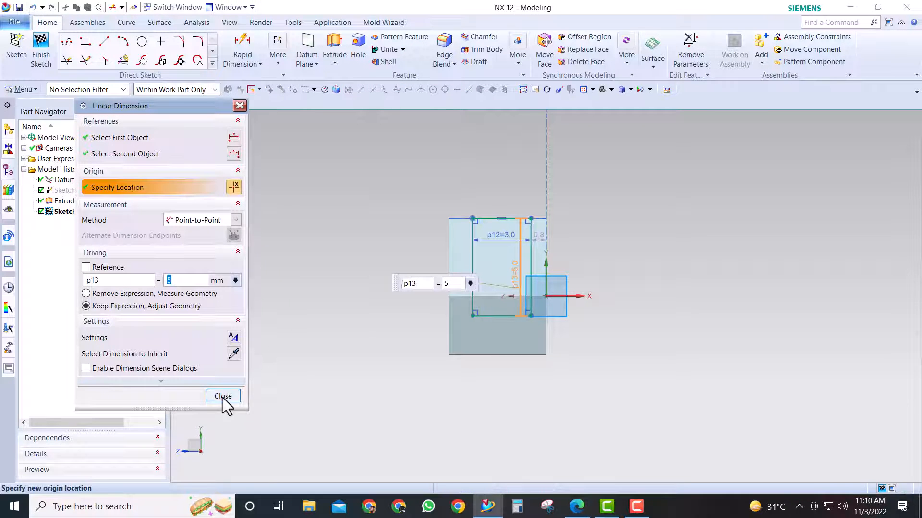
left_click(223, 396)
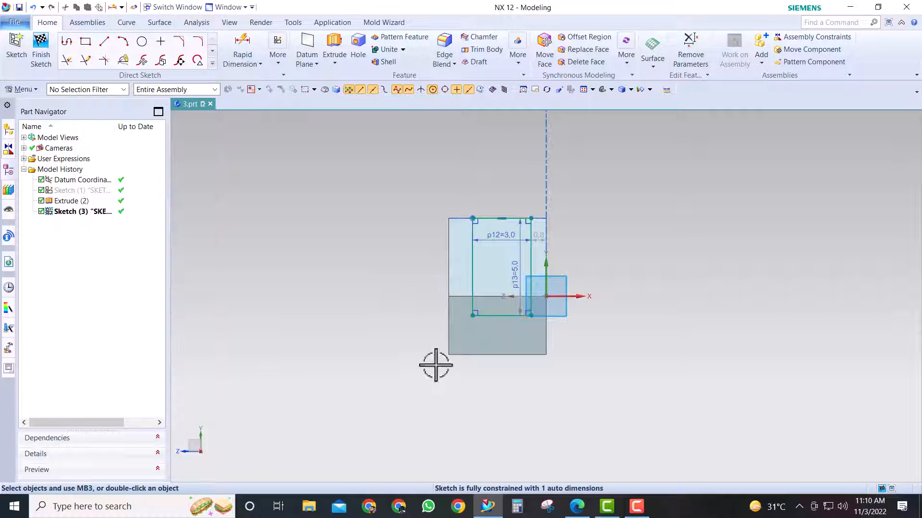
Step: Centre the rectangle by vertically aligning its bottom line's midpoint with the midpoint of the block's bottom edge
left_click(502, 316)
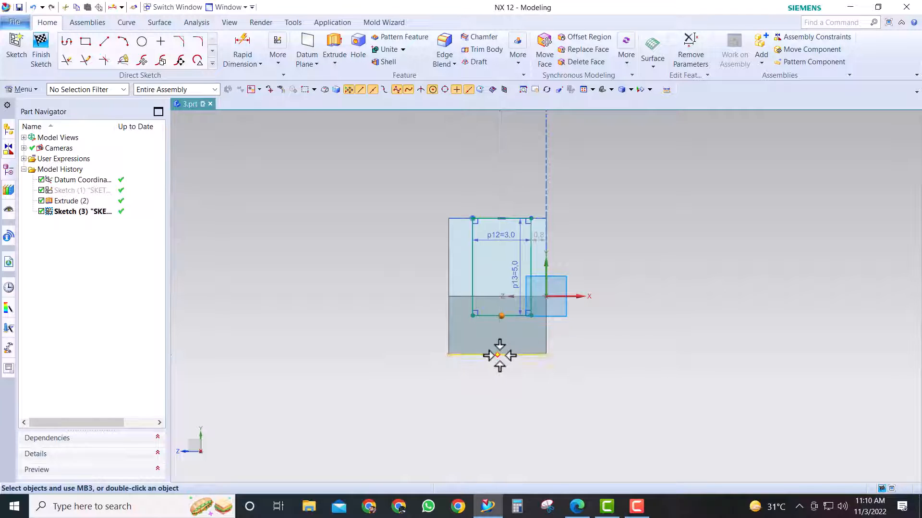
left_click(499, 355)
left_click(547, 340)
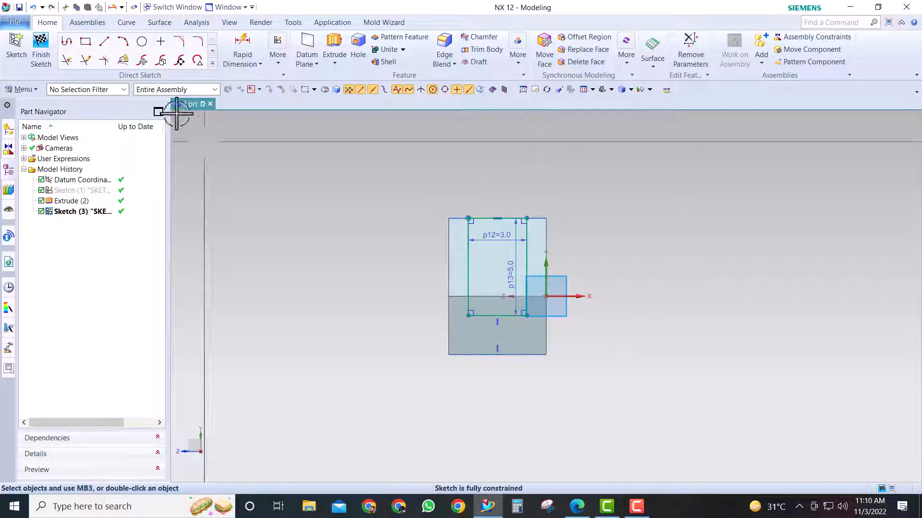
Step: Draw a 1 mm by 1 mm square in each bottom corner of the end face and finish the sketch
left_click(86, 42)
scroll(458, 365, "up", 5)
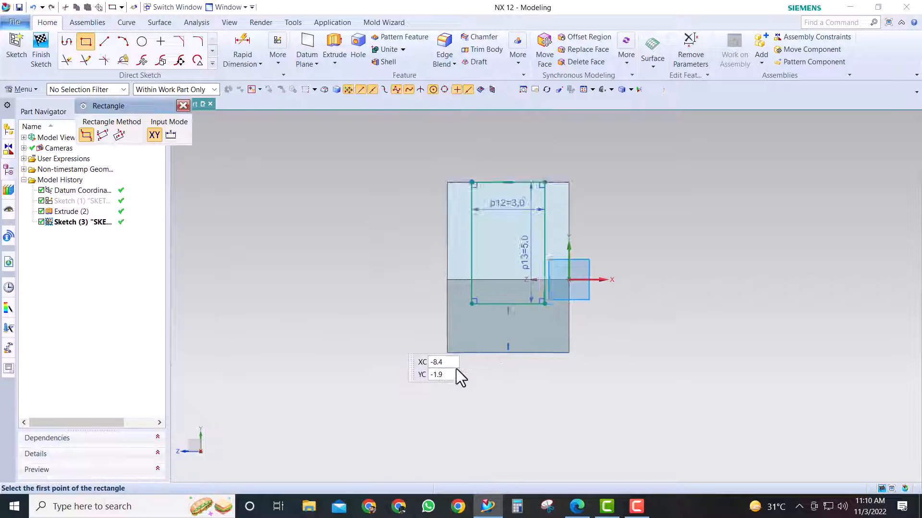
left_click(440, 342)
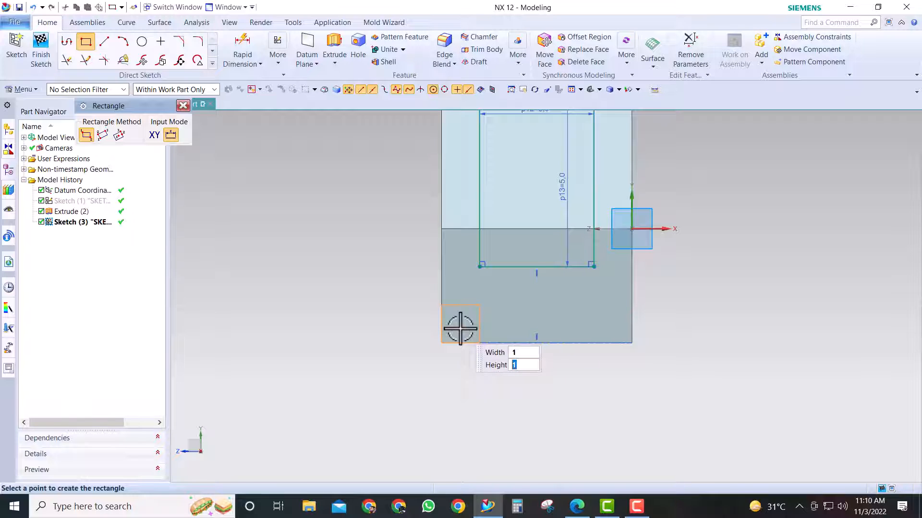
left_click(458, 327)
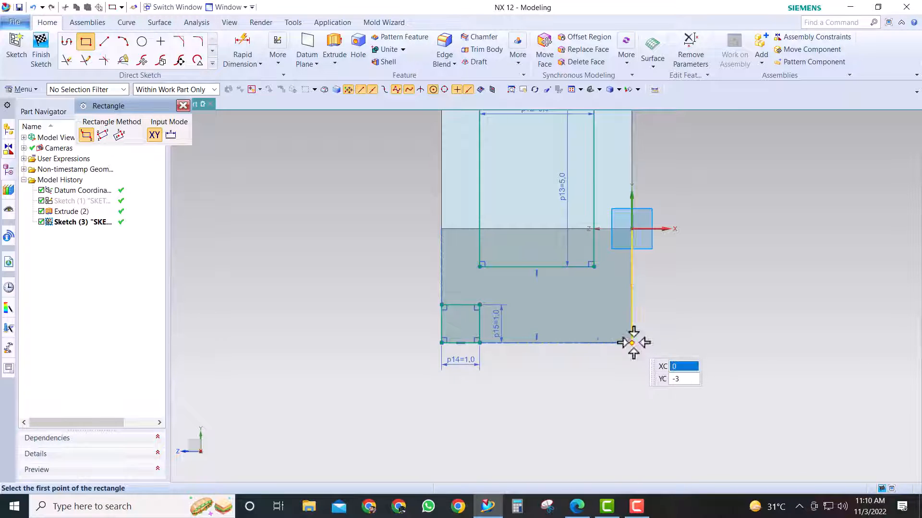
left_click(632, 343)
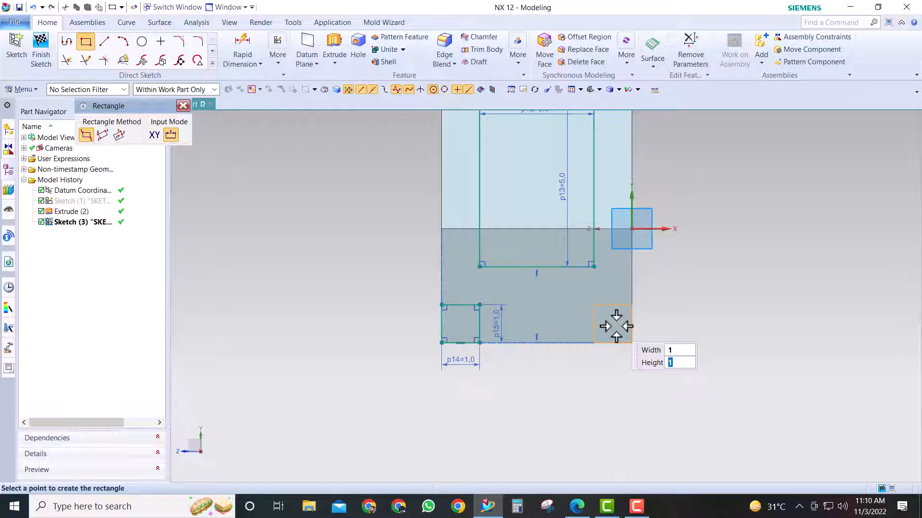
left_click(594, 305)
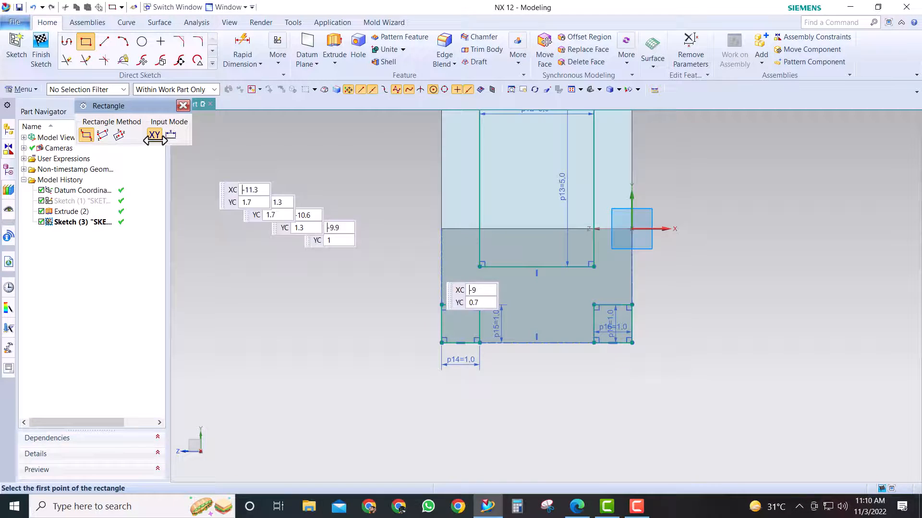
left_click(41, 51)
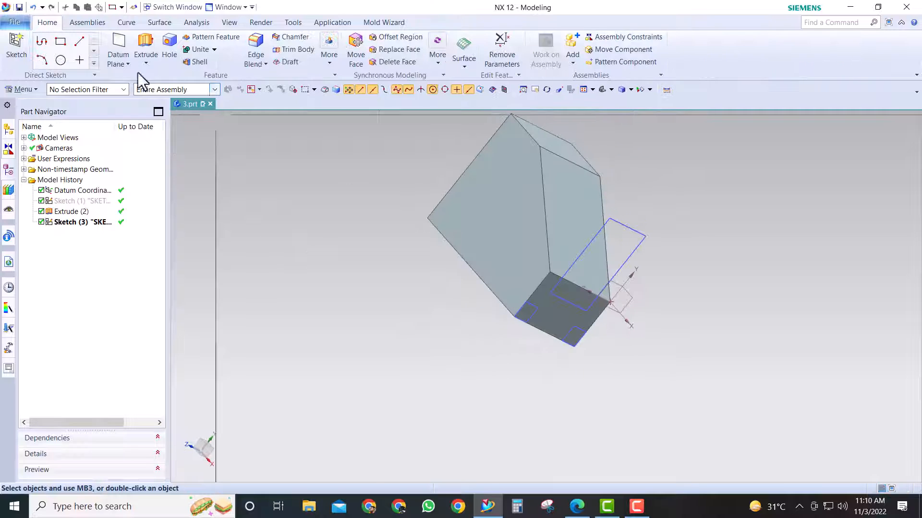
Step: Extrude the rectangle and both corner squares from -10.7 mm to 5 mm, subtracting them from the block
left_click(525, 313)
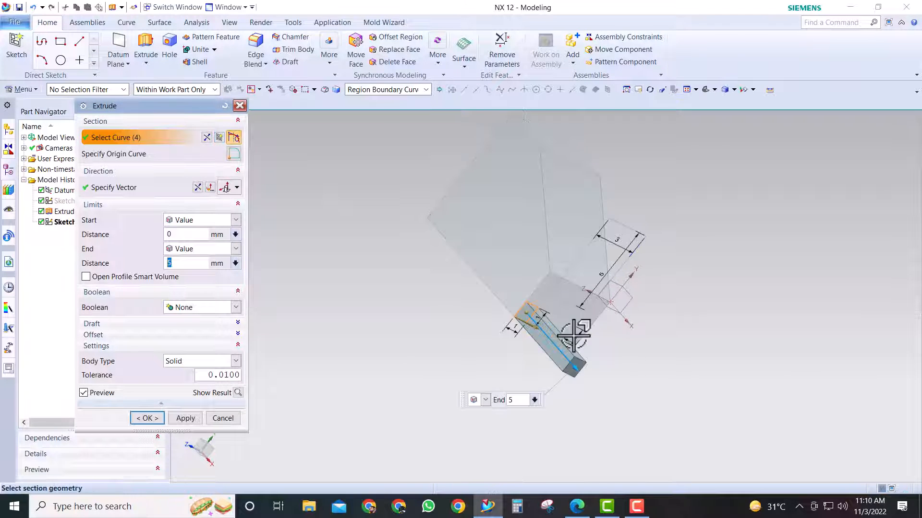
left_click(574, 336)
left_click(634, 224)
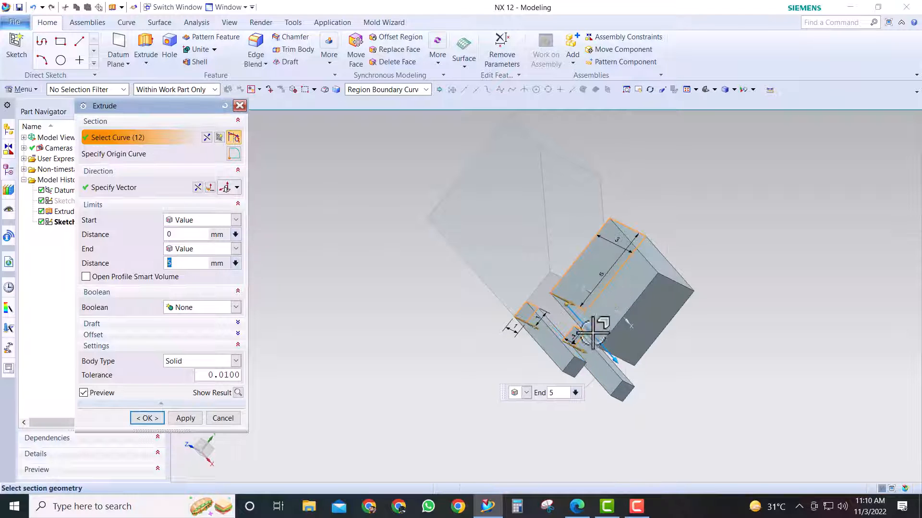
middle_click_drag(571, 294, 561, 317)
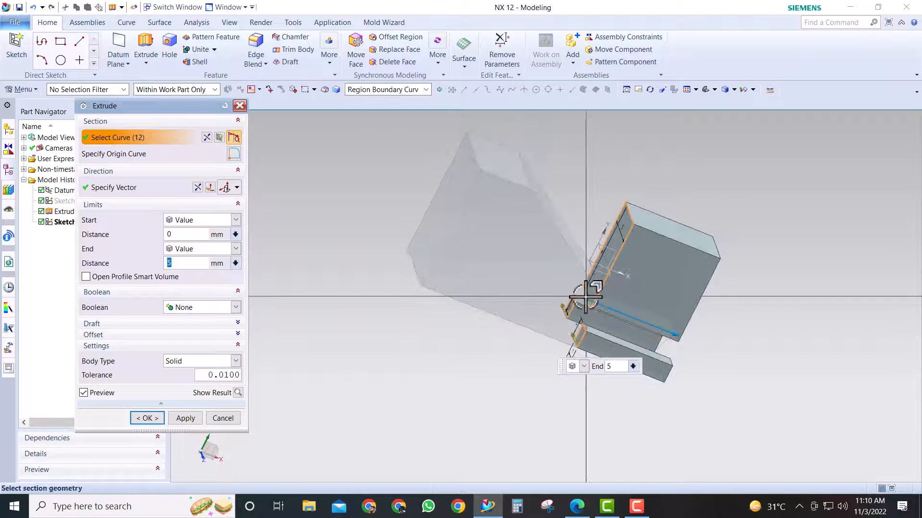
left_click_drag(585, 298, 253, 304)
left_click(235, 307)
left_click(187, 341)
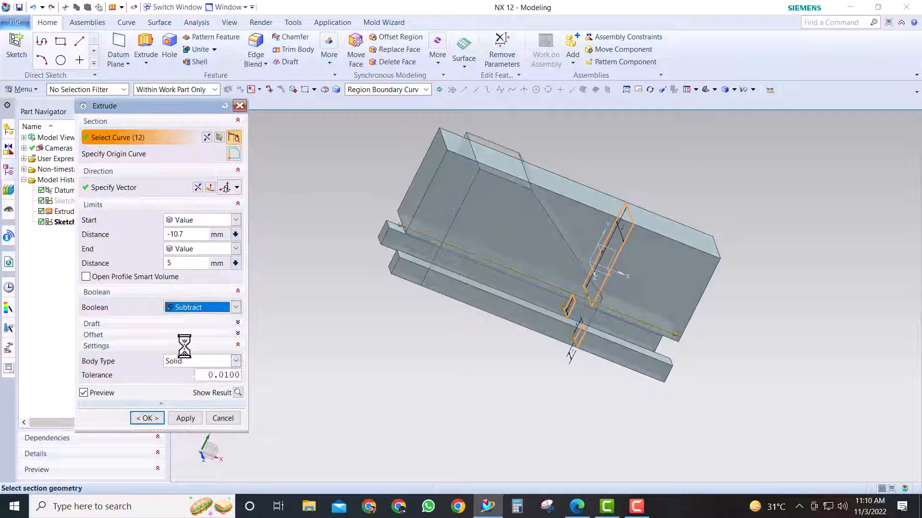
left_click(144, 437)
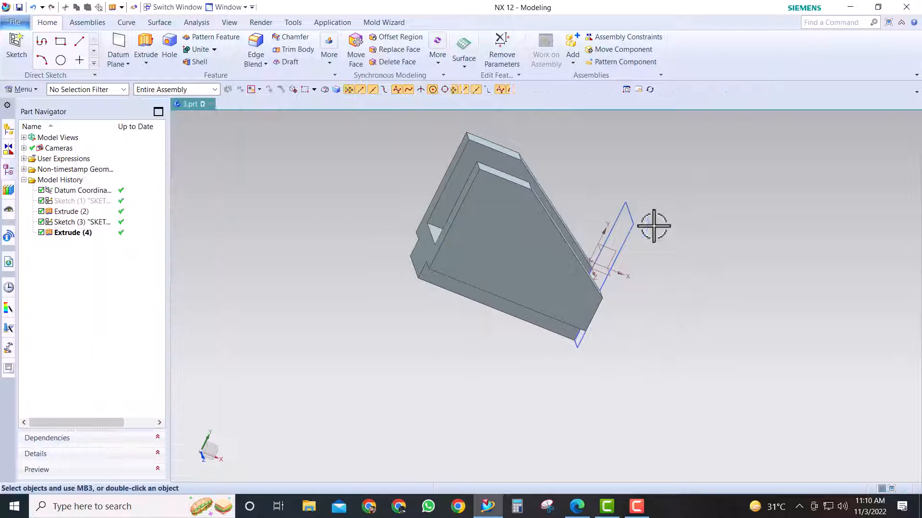
Step: Hide the end-face profile sketch and the datum coordinate system
right_click(628, 231)
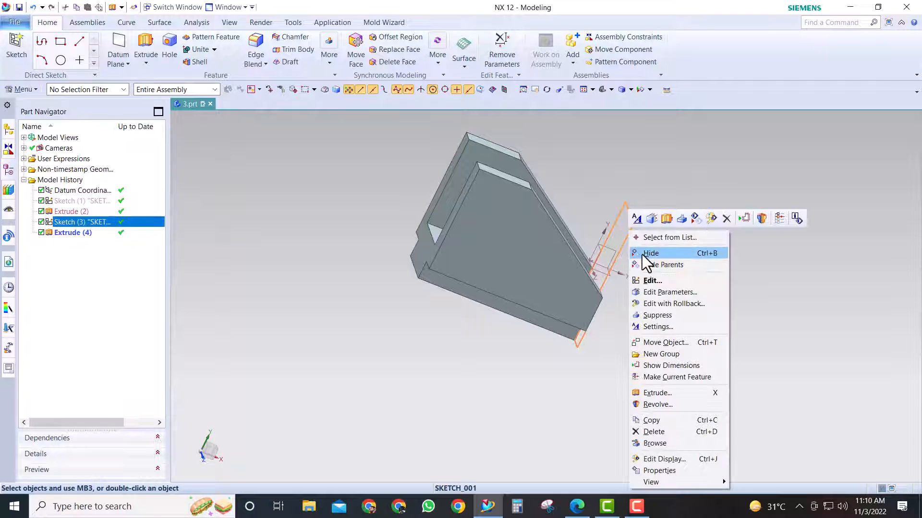
left_click(646, 252)
right_click(599, 255)
left_click(627, 269)
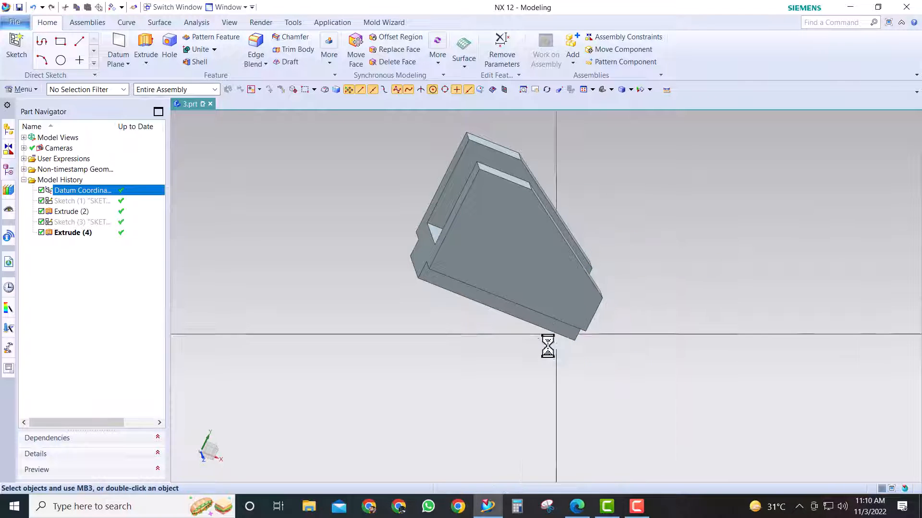
Step: Create a new sketch on the floor face of the central slot
middle_click_drag(547, 346, 572, 263)
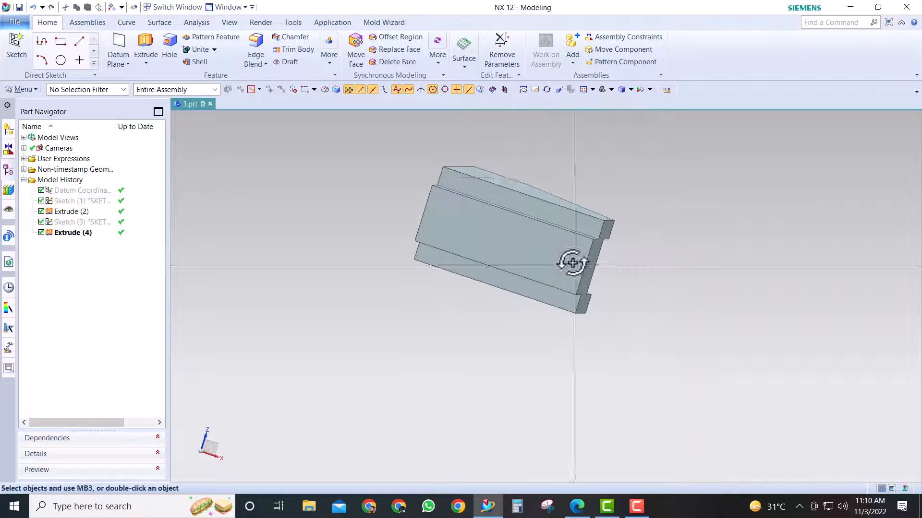
left_click(24, 62)
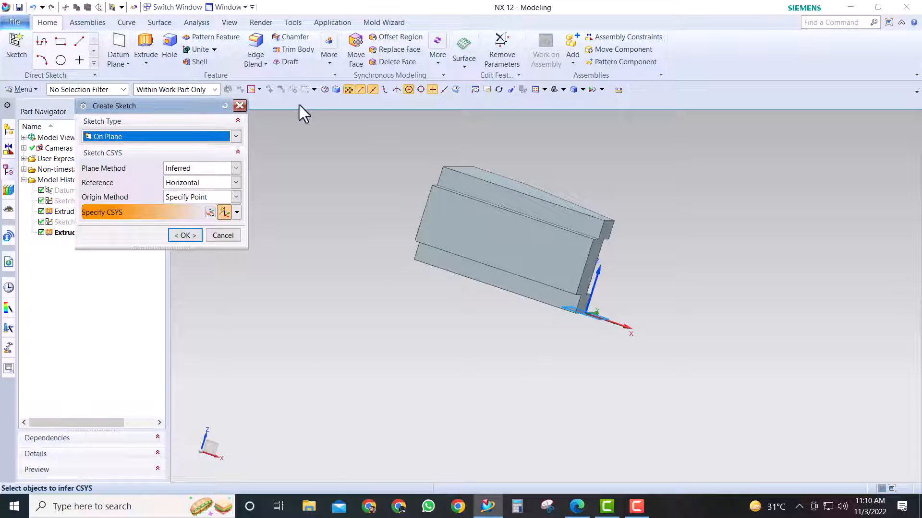
middle_click_drag(422, 233, 446, 245)
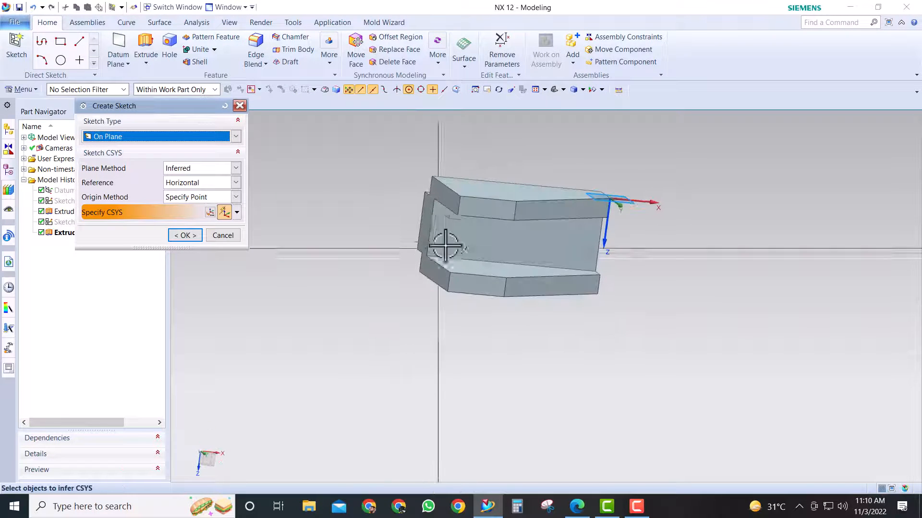
left_click(446, 246)
left_click(185, 235)
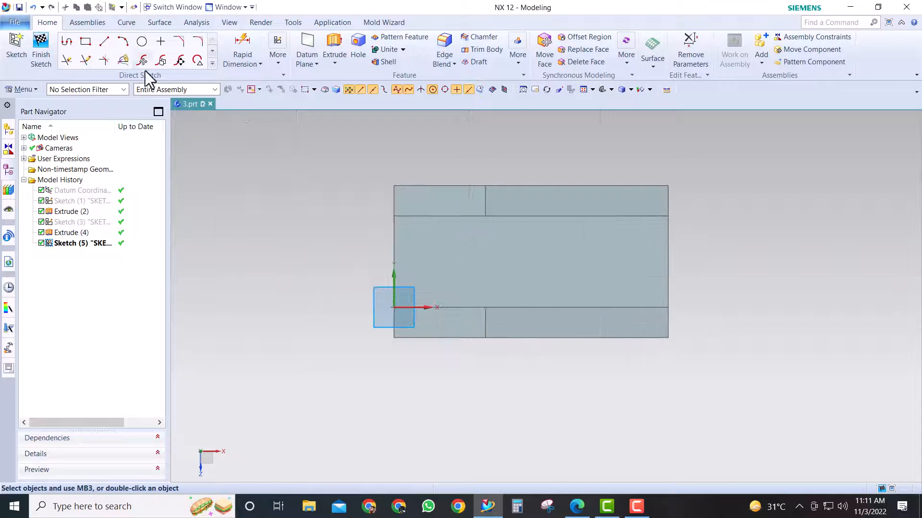
Step: Draw two 1 mm diameter circles on the slot floor, one towards each end
left_click(142, 42)
scroll(449, 255, "up", 2)
left_click(446, 253)
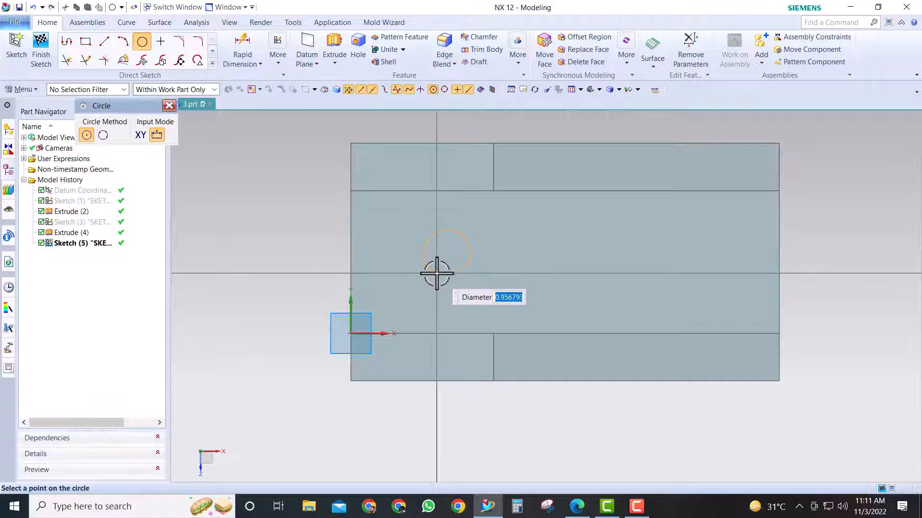
type("1")
key("Return")
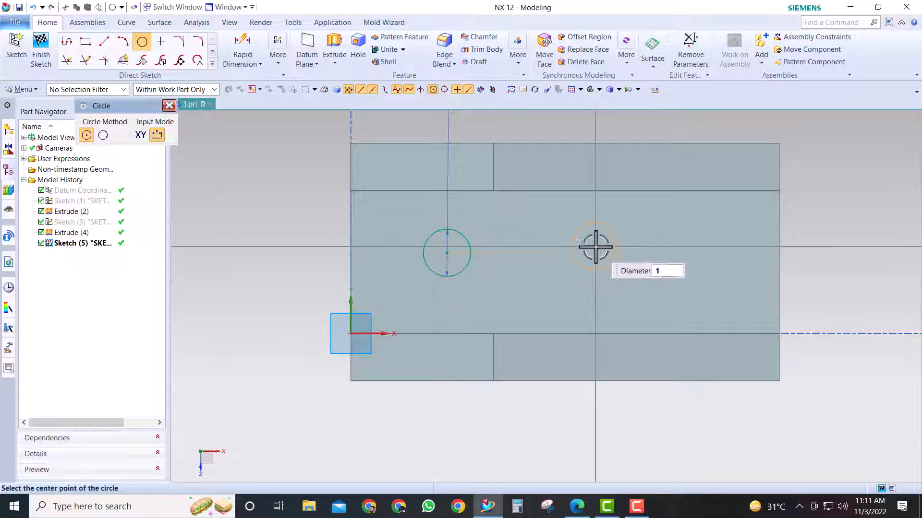
left_click(673, 253)
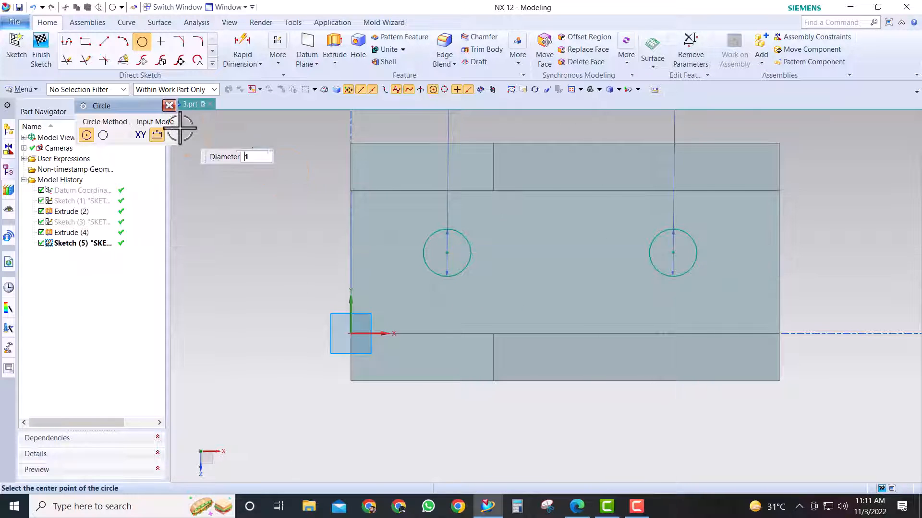
left_click(170, 105)
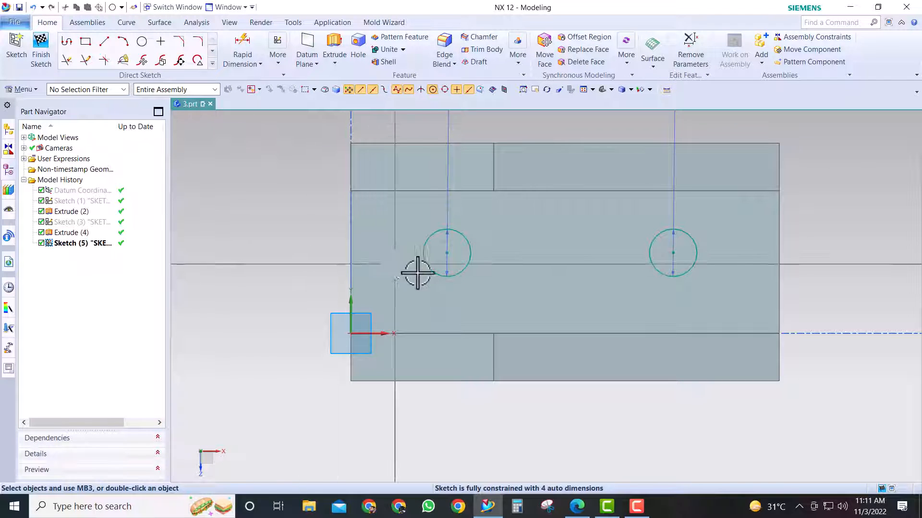
Step: Position the circle nearer the sketch origin 1.5 mm vertically and 2 mm horizontally from the origin axes
double_click(436, 292)
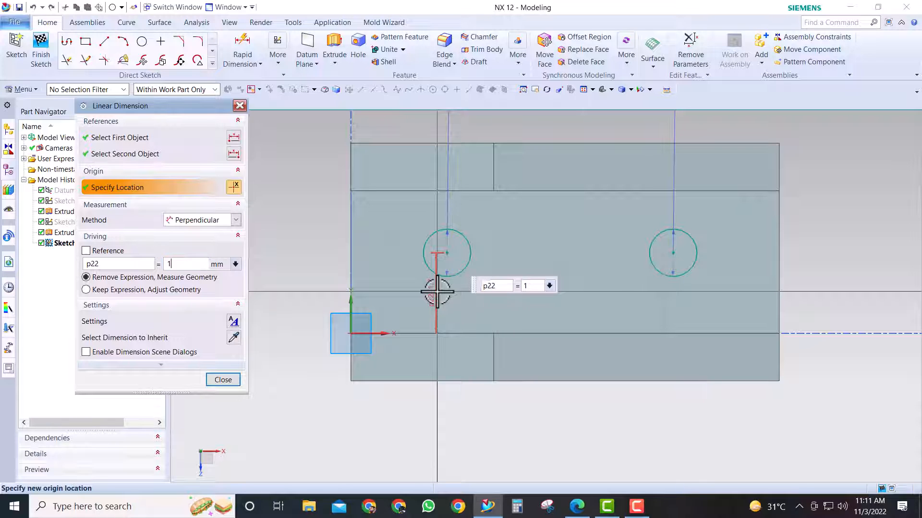
type("1.5")
key("Return")
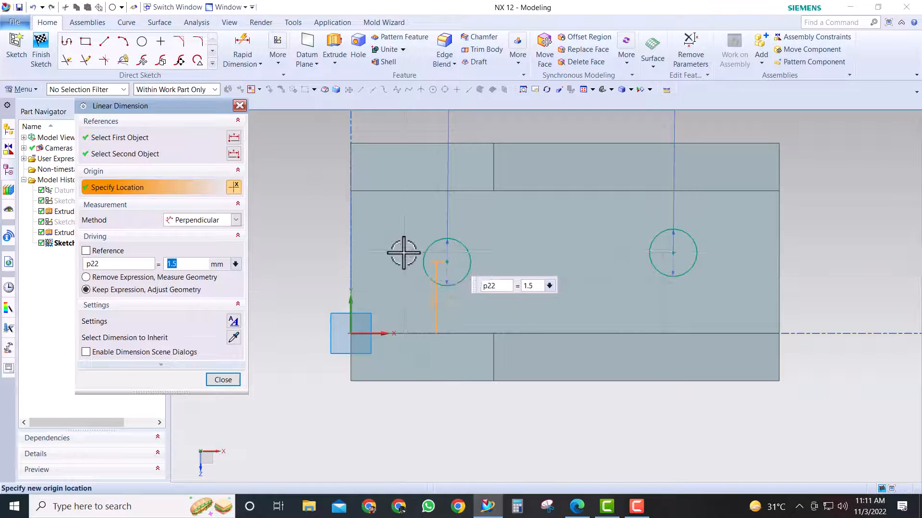
left_click(402, 249)
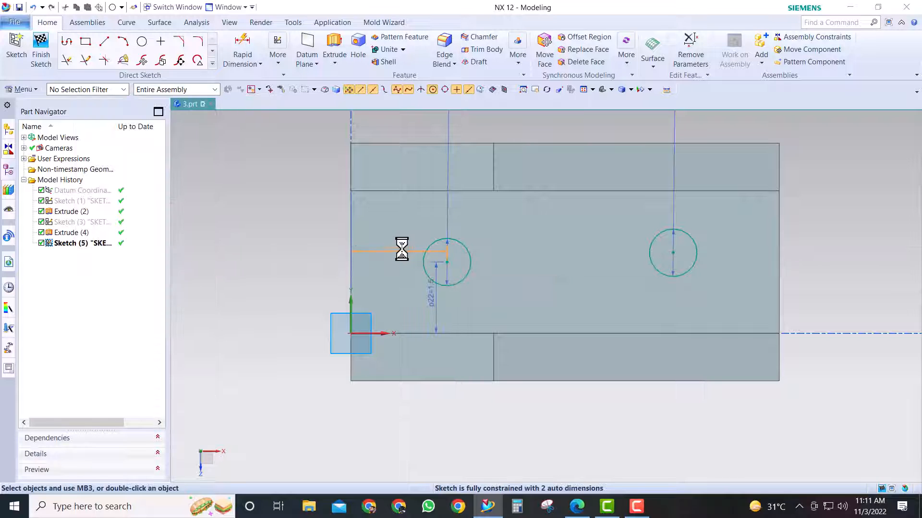
key("Return")
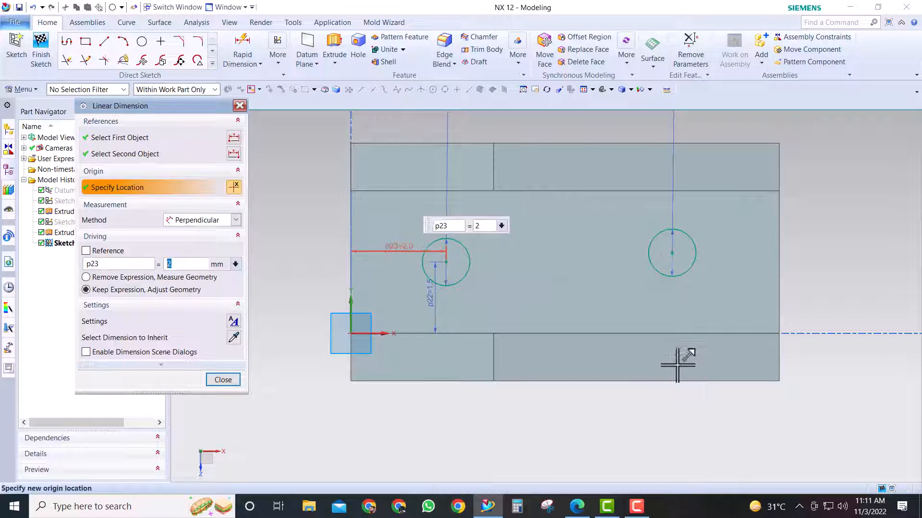
Step: Position the second circle 1.5 mm above the horizontal axis and 5 mm from the first circle, and finish the sketch
left_click(662, 313)
type("1.5")
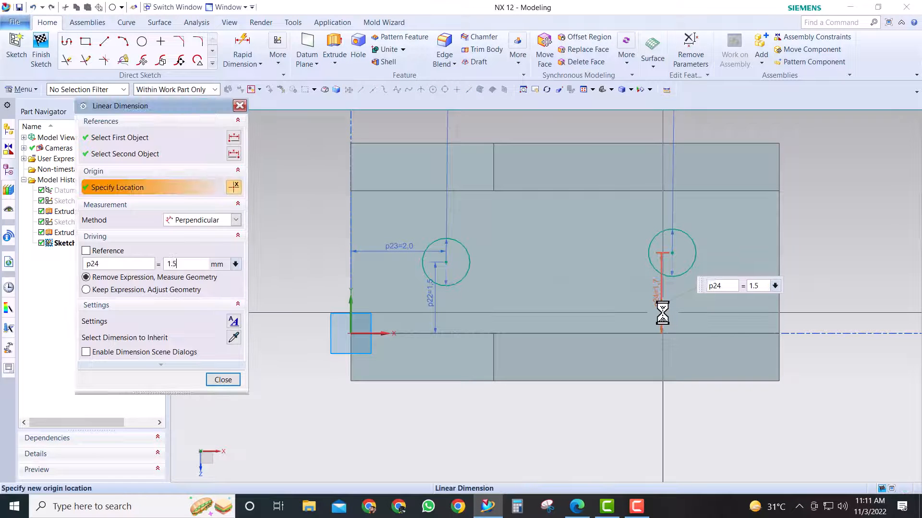
key("Return")
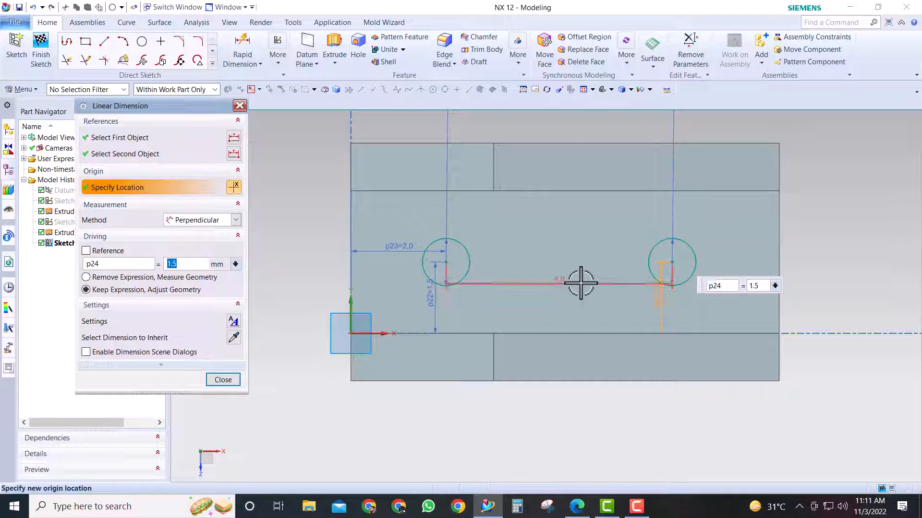
double_click(580, 284)
type("5")
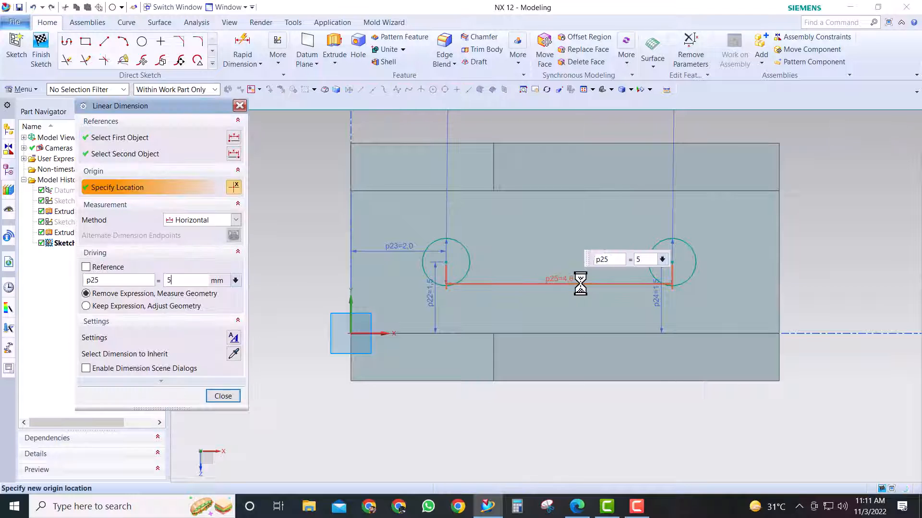
key("Return")
left_click(40, 60)
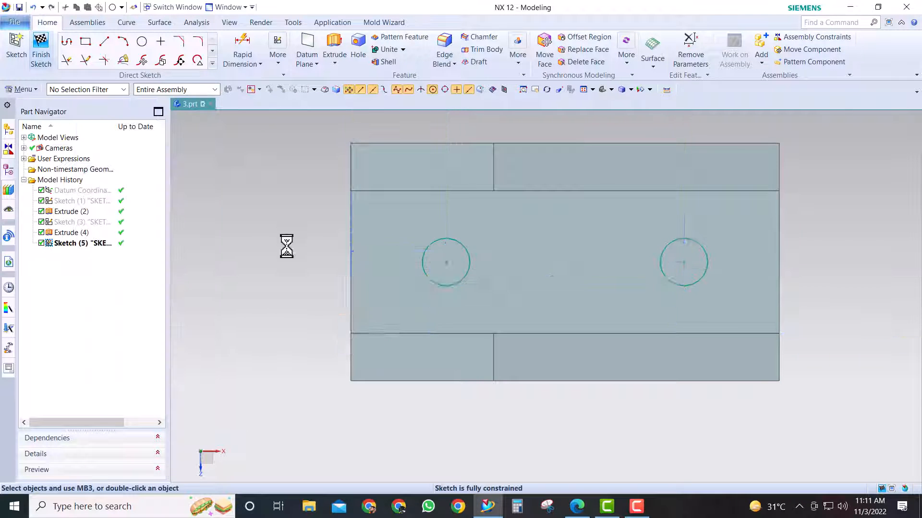
Step: Extrude both circles from -10.7 mm to 5 mm, subtracting them from the block as through holes
left_click(154, 42)
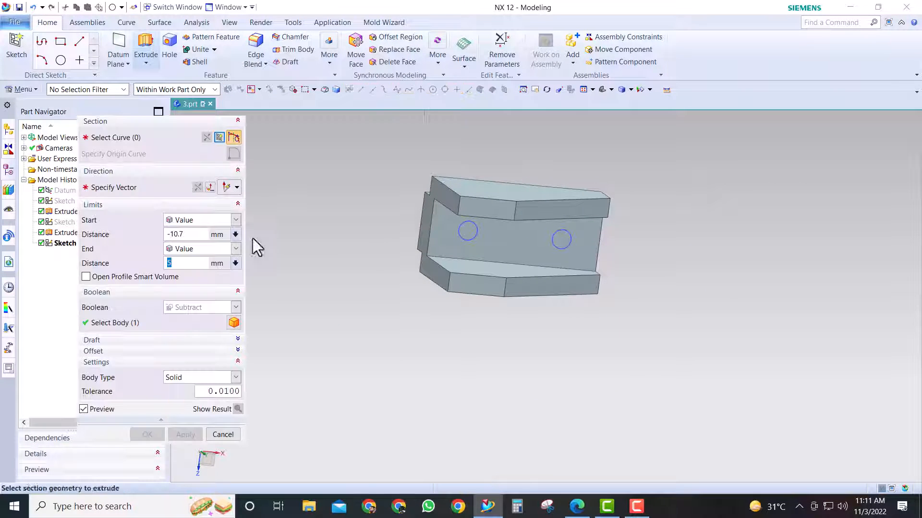
left_click(467, 231)
left_click(559, 240)
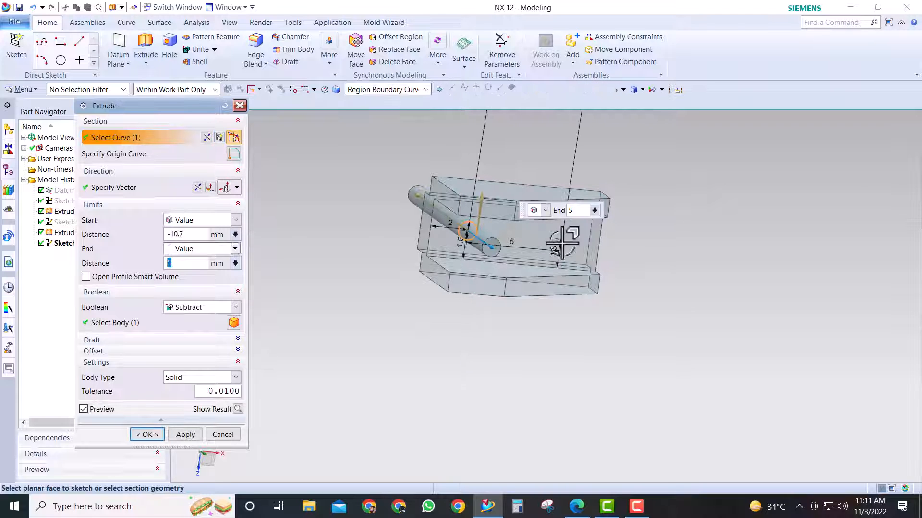
middle_click_drag(541, 299, 475, 221)
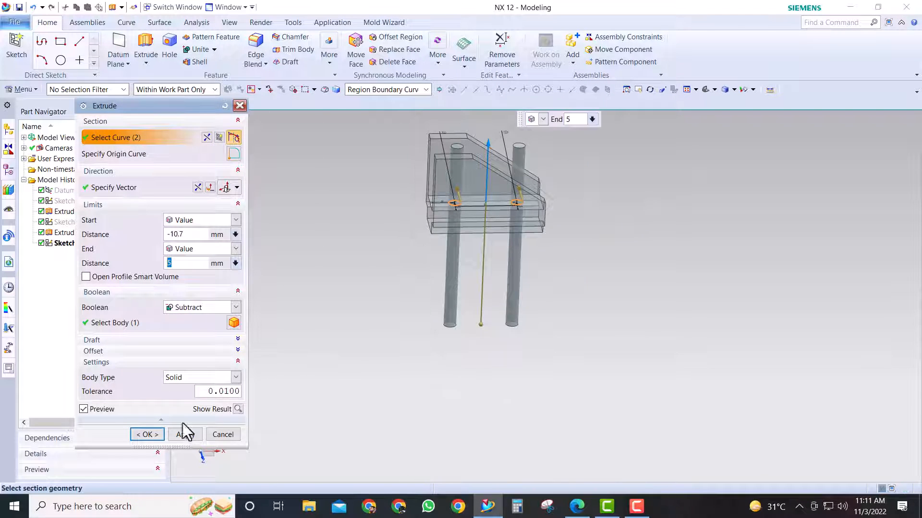
left_click(147, 434)
Step: Hide the sketch of the two hole circles
scroll(382, 351, "down", 4)
middle_click_drag(431, 294, 414, 331)
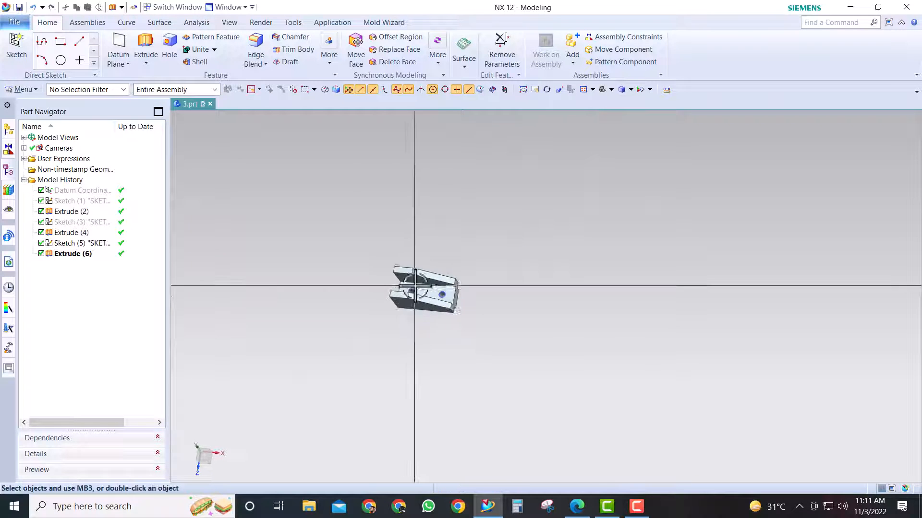
scroll(414, 288, "up", 3)
left_click(412, 293)
right_click(413, 294)
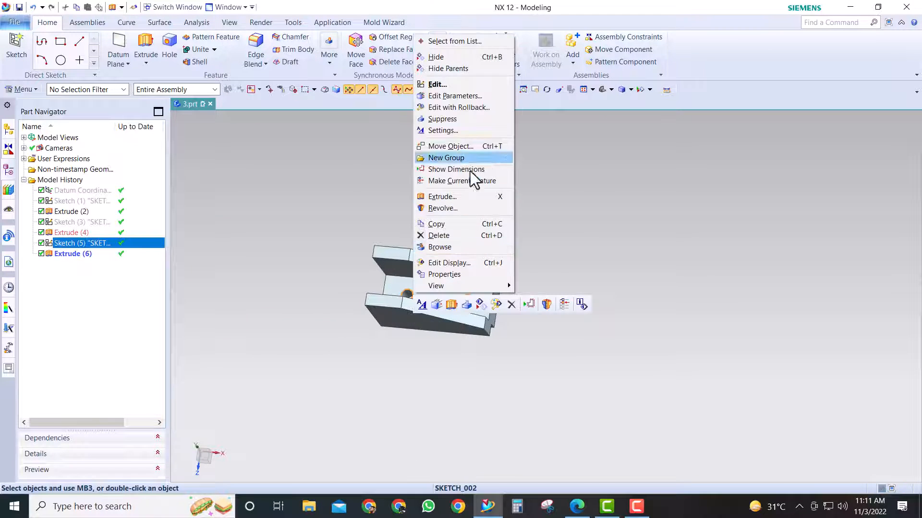
left_click(447, 57)
Step: Edit the solid body's object display and set its color to a blue from the Vibrant palette
scroll(445, 196, "up", 5)
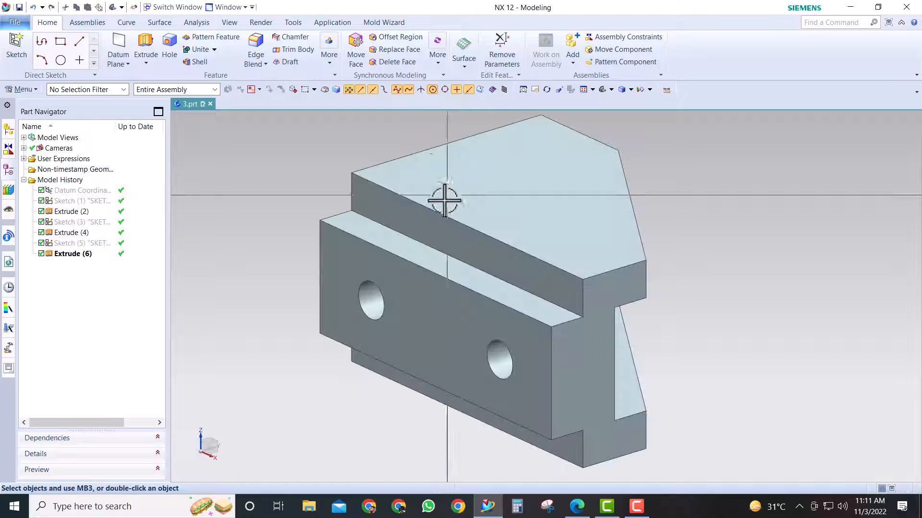
middle_click_drag(446, 360, 434, 401)
scroll(294, 325, "down", 4)
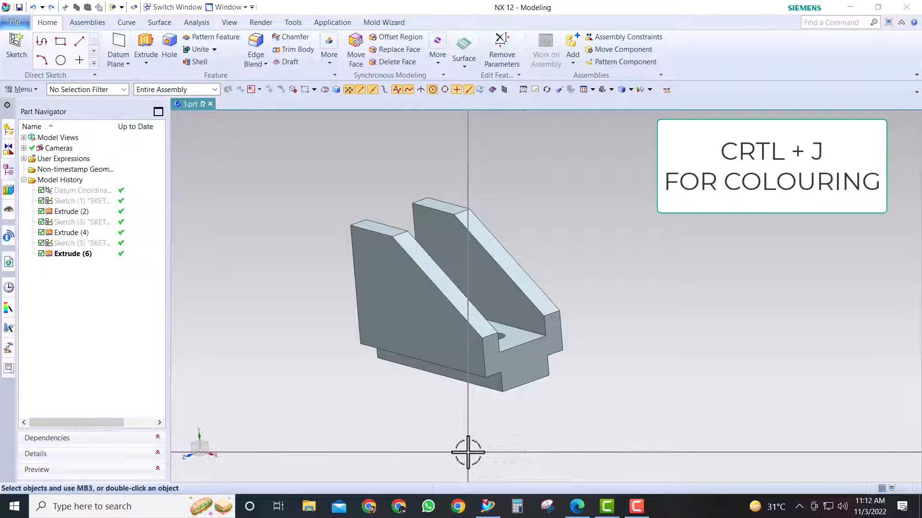
left_click(331, 366)
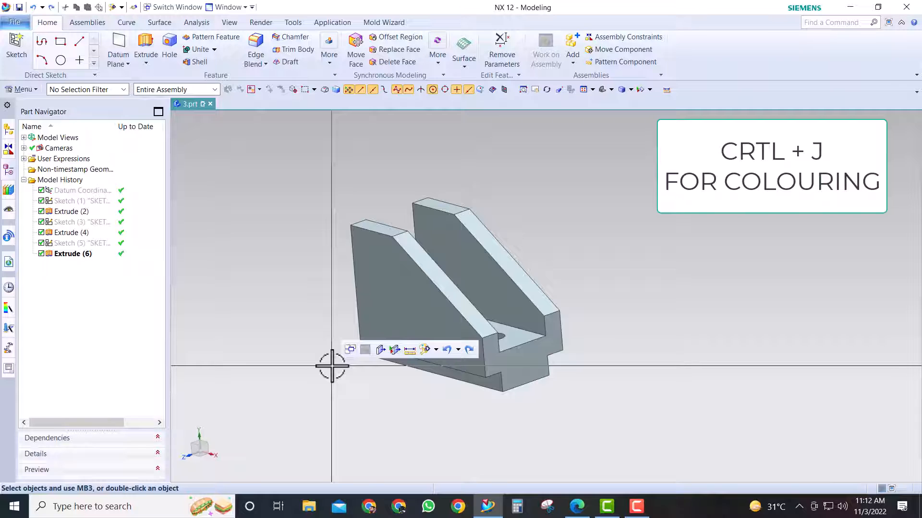
key("ctrl+j")
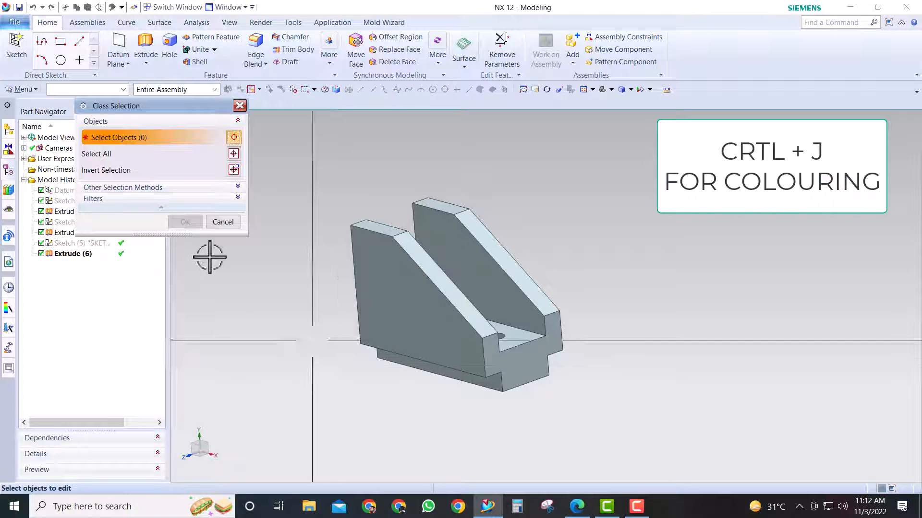
left_click(415, 279)
left_click(182, 223)
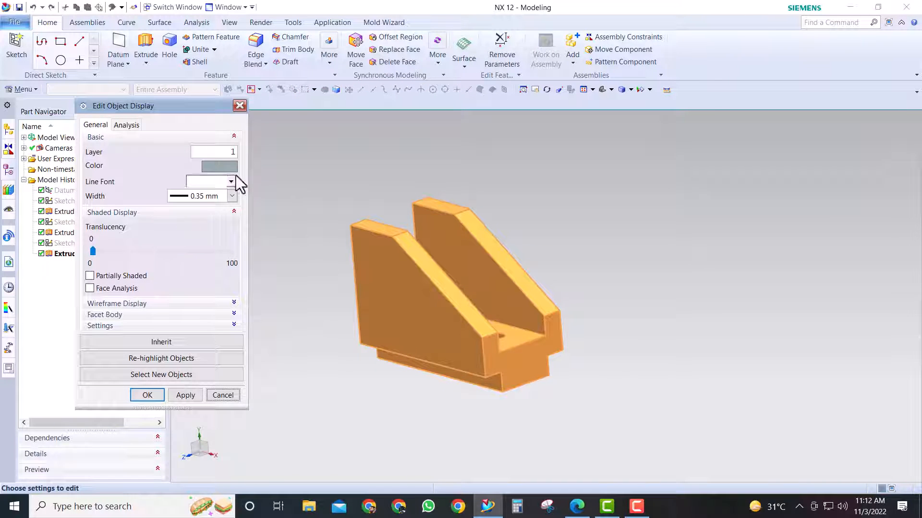
left_click(226, 167)
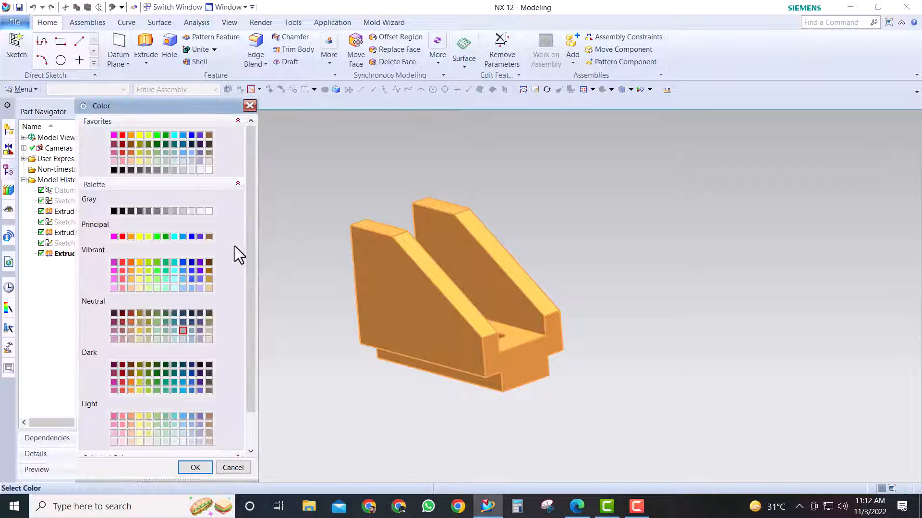
left_click(184, 271)
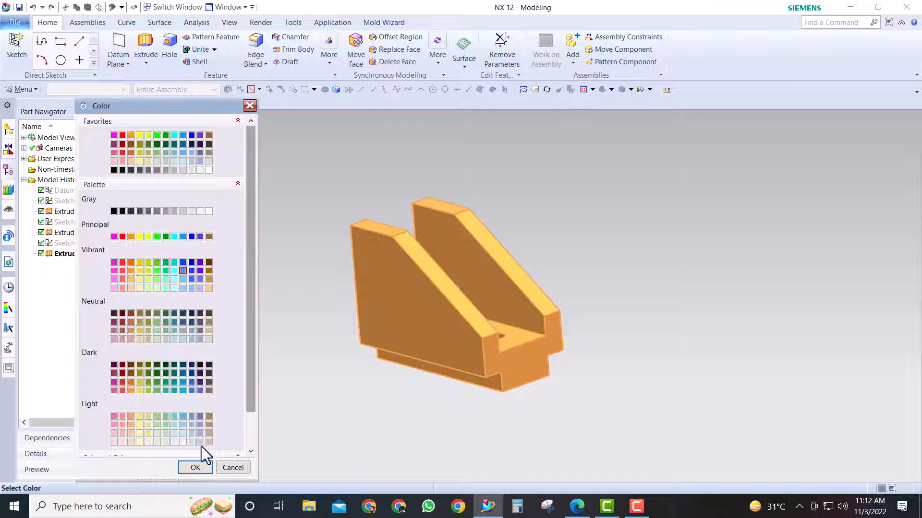
left_click(196, 467)
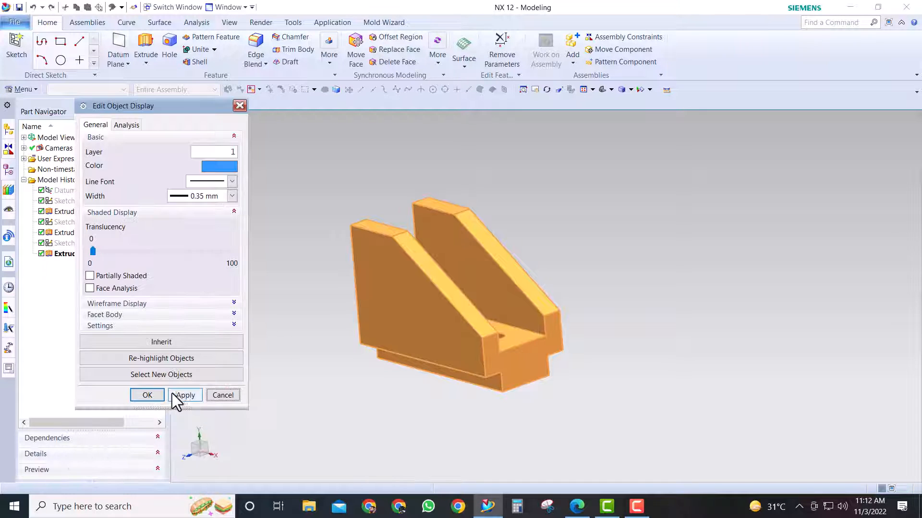